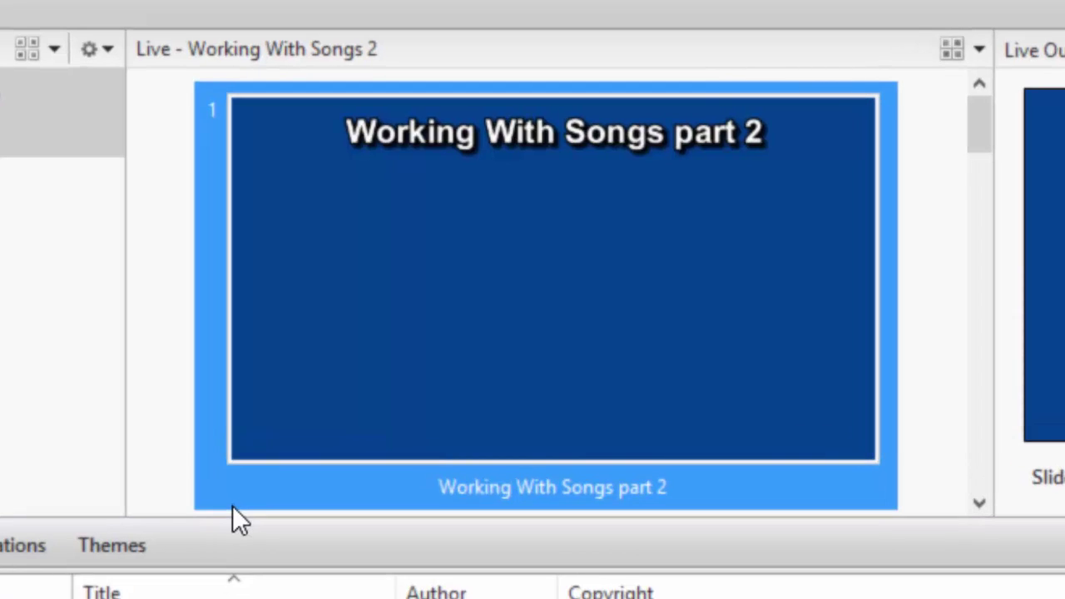
Advance the live Working With Songs 2 presentation from its title slide to its last slide
key(Down)
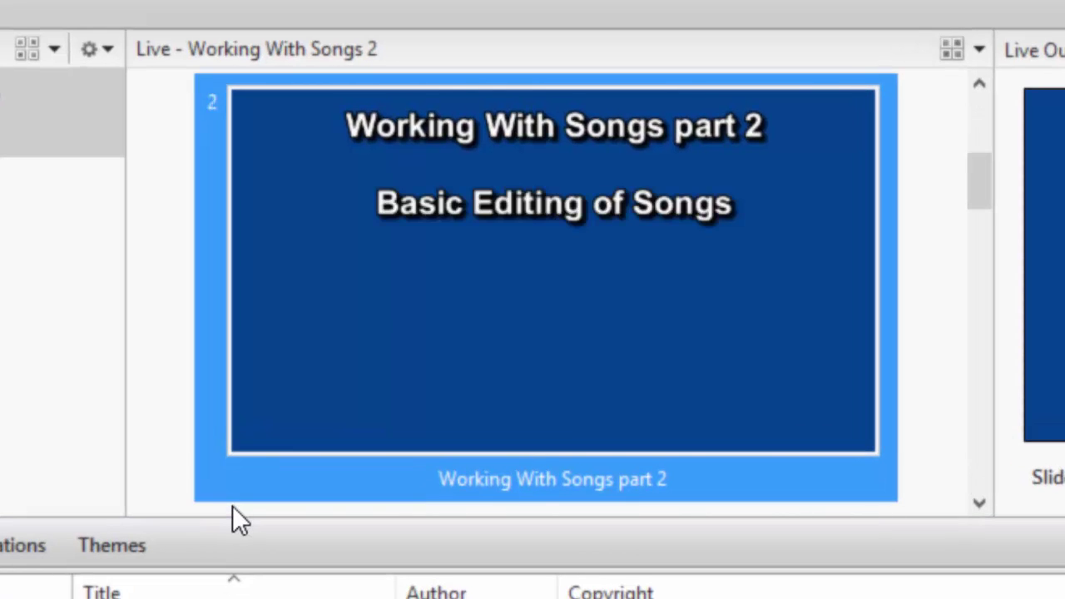
key(Down)
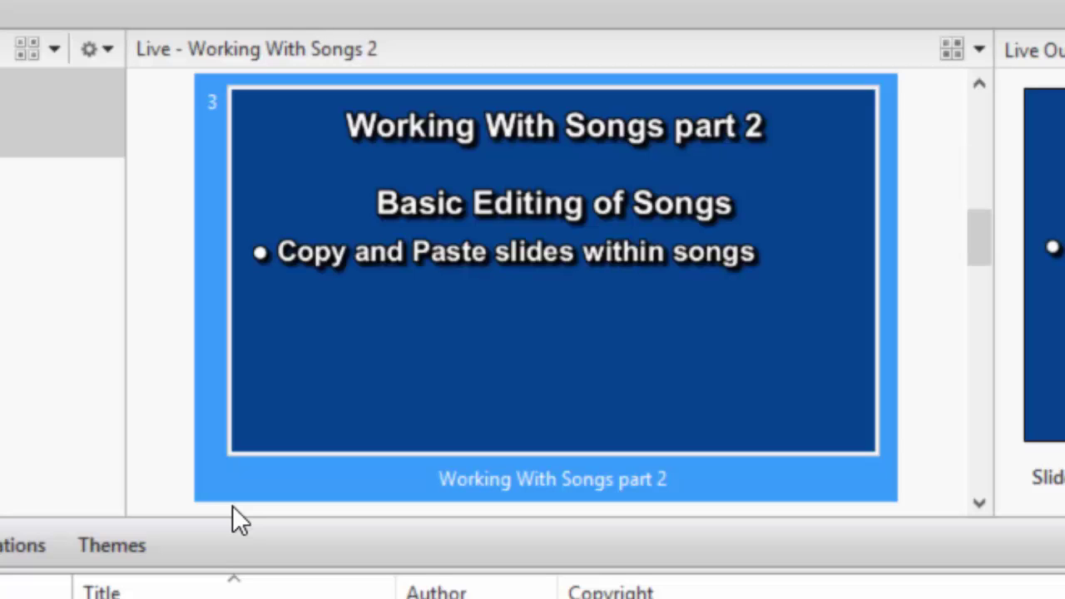
key(Down)
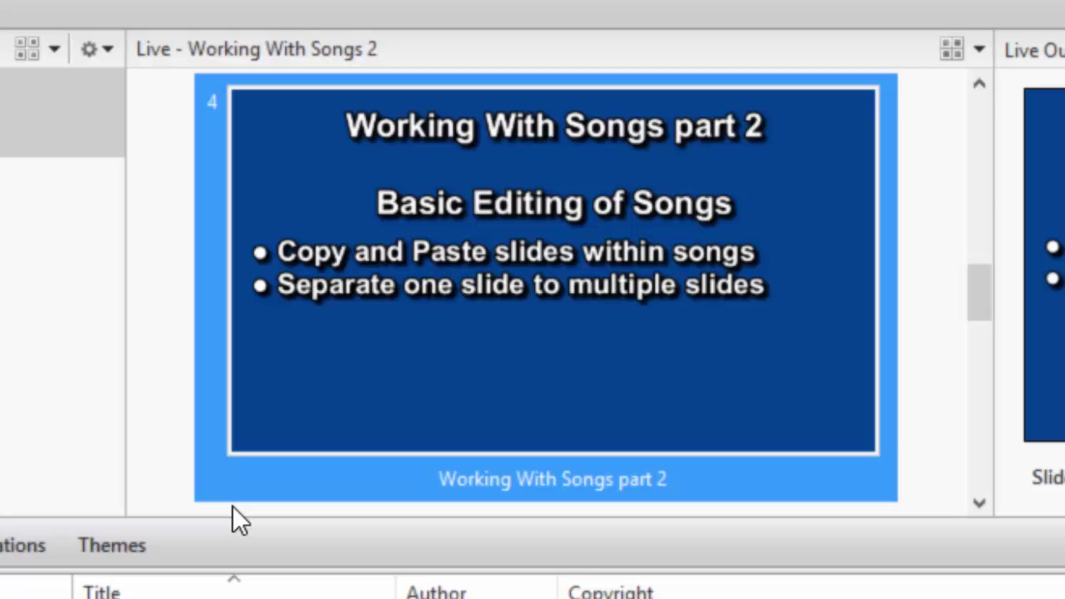
key(Down)
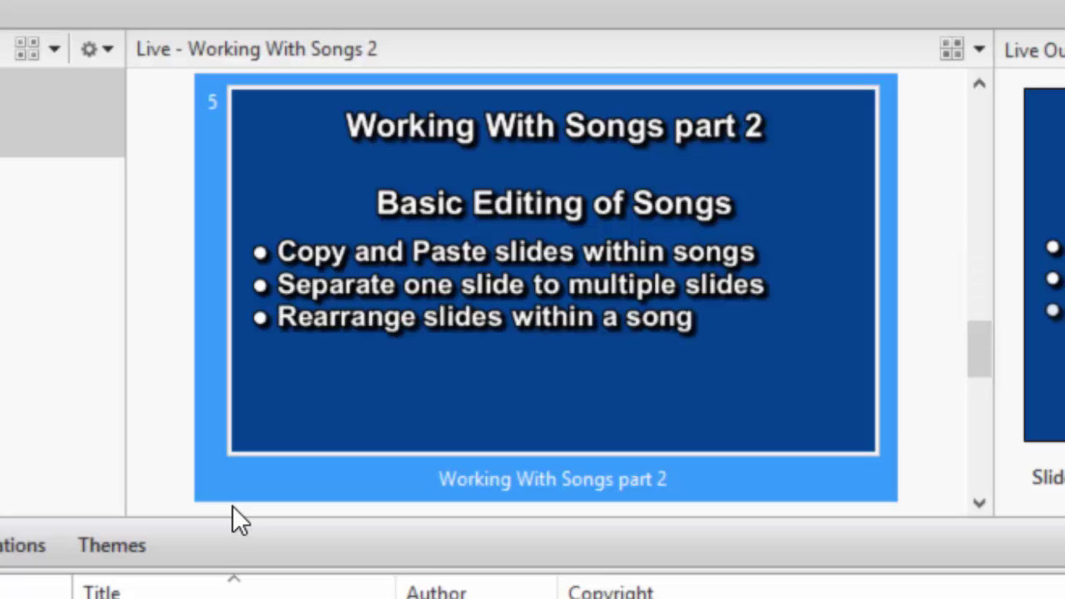
key(Down)
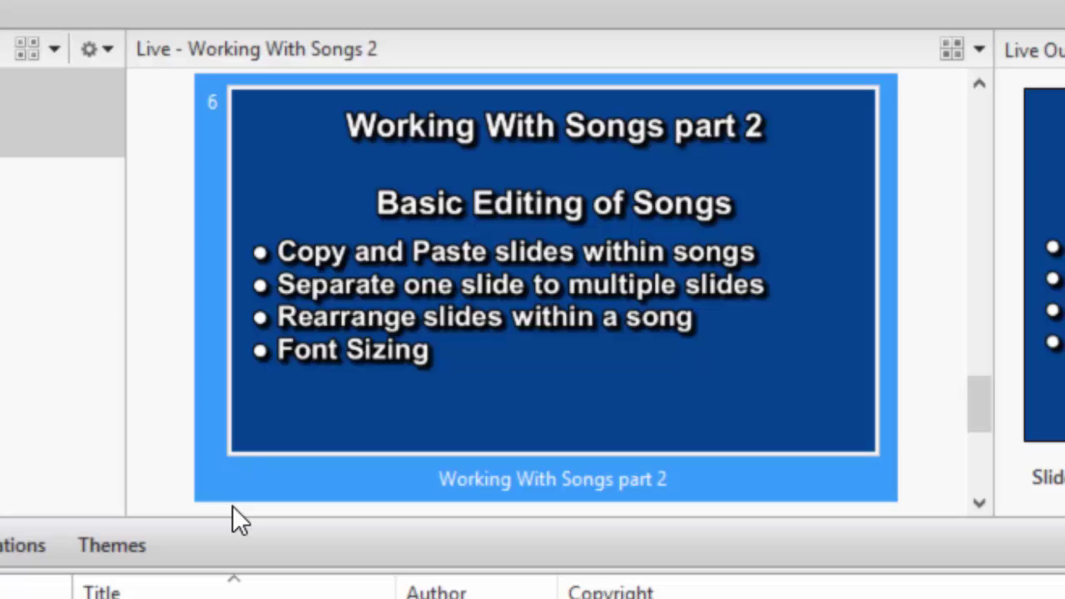
key(Down)
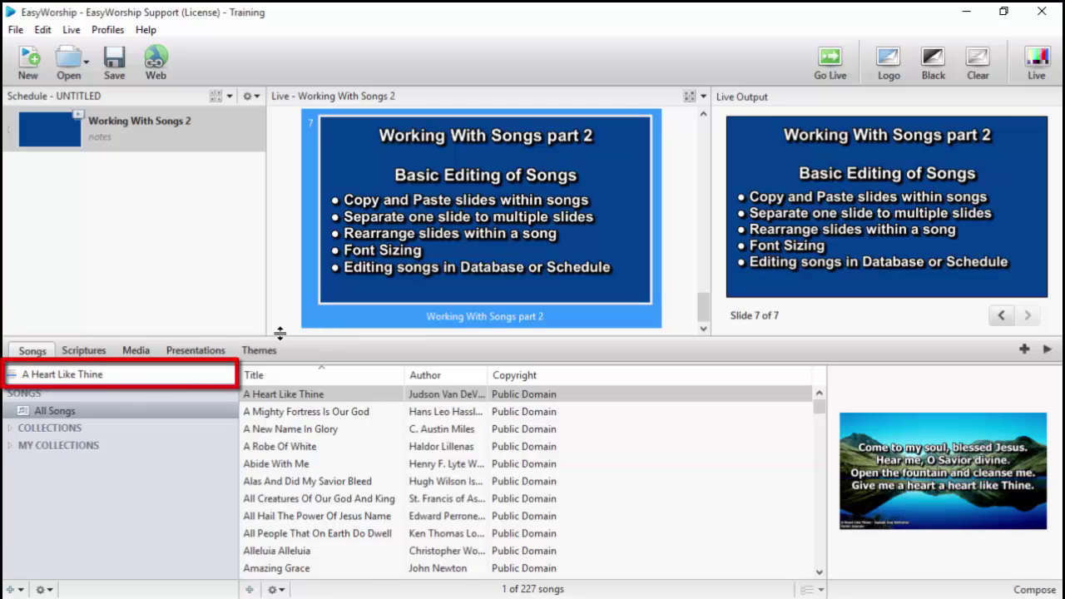
Find The Solid Rock in the song library and open it for editing
click(172, 374)
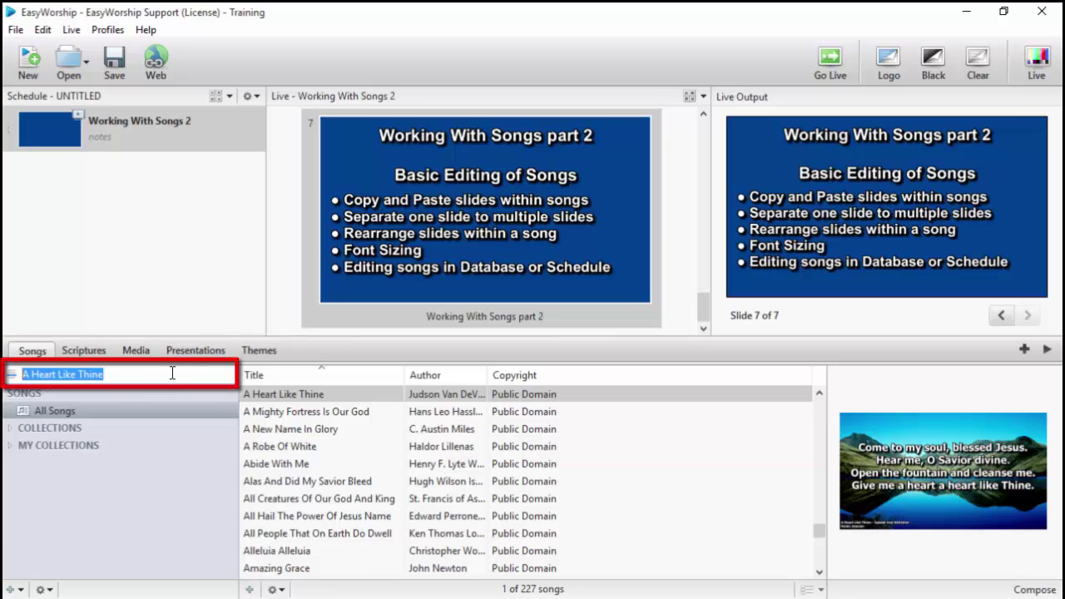
text(The Solid Rock)
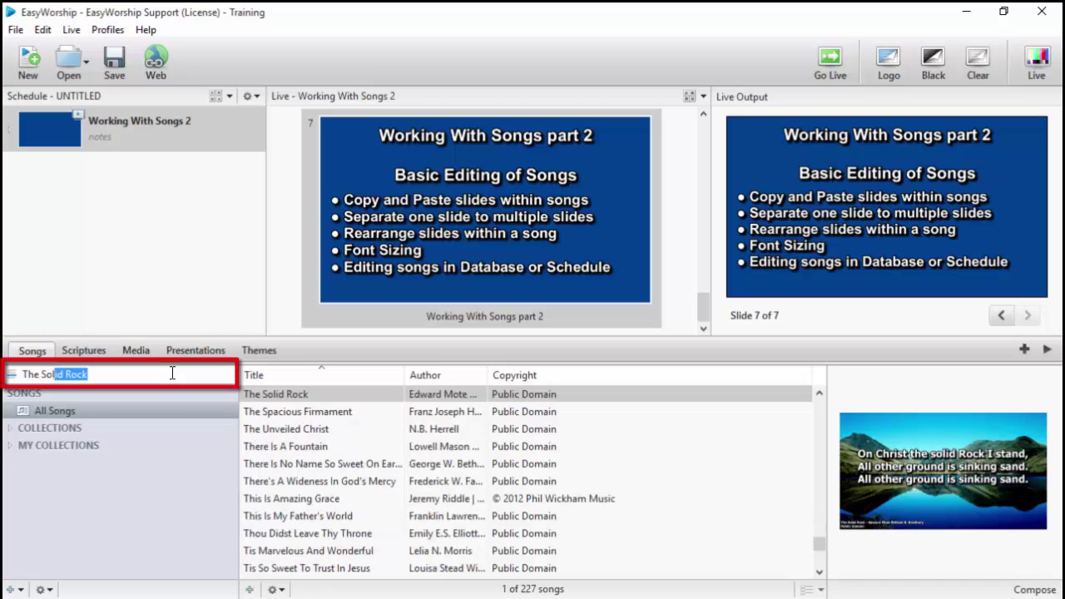
right_click(318, 396)
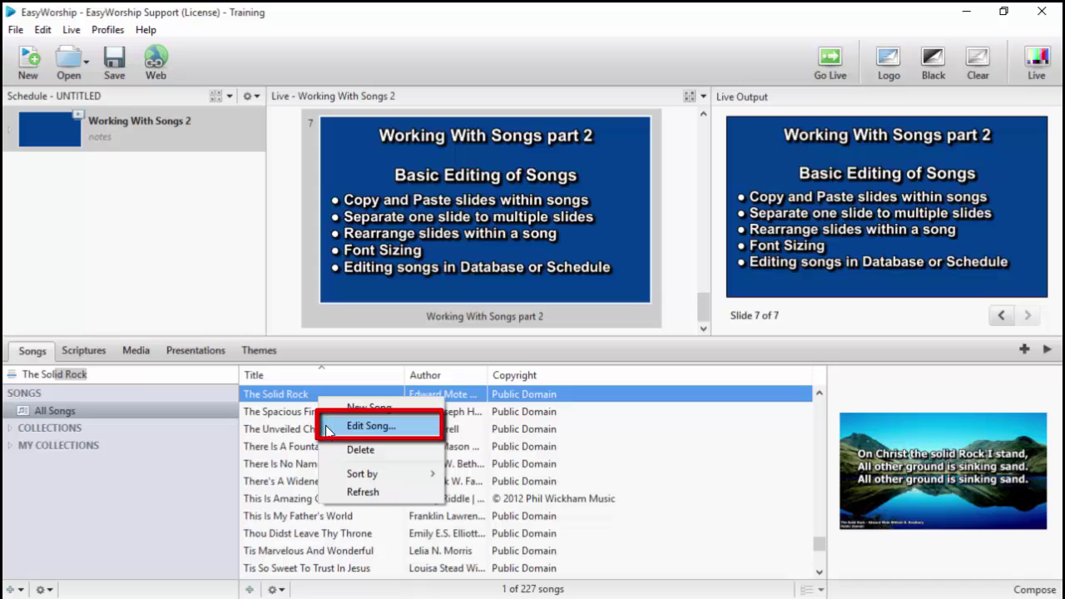
click(329, 429)
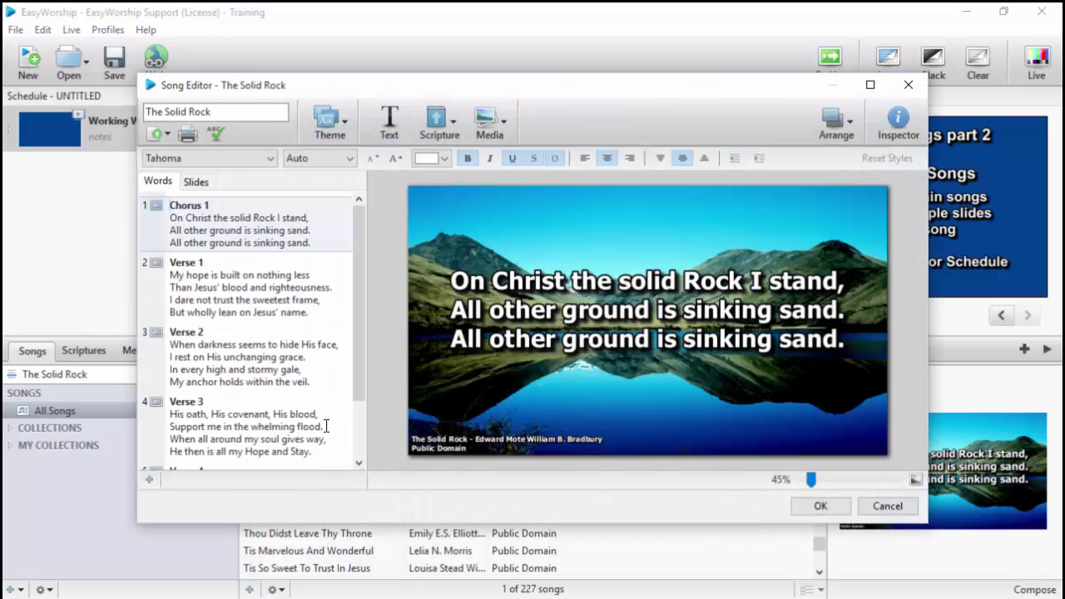
Copy the entire Chorus 1 block, including its label, from the song's words
drag(168, 205, 312, 243)
key(ctrl+c)
right_click(304, 249)
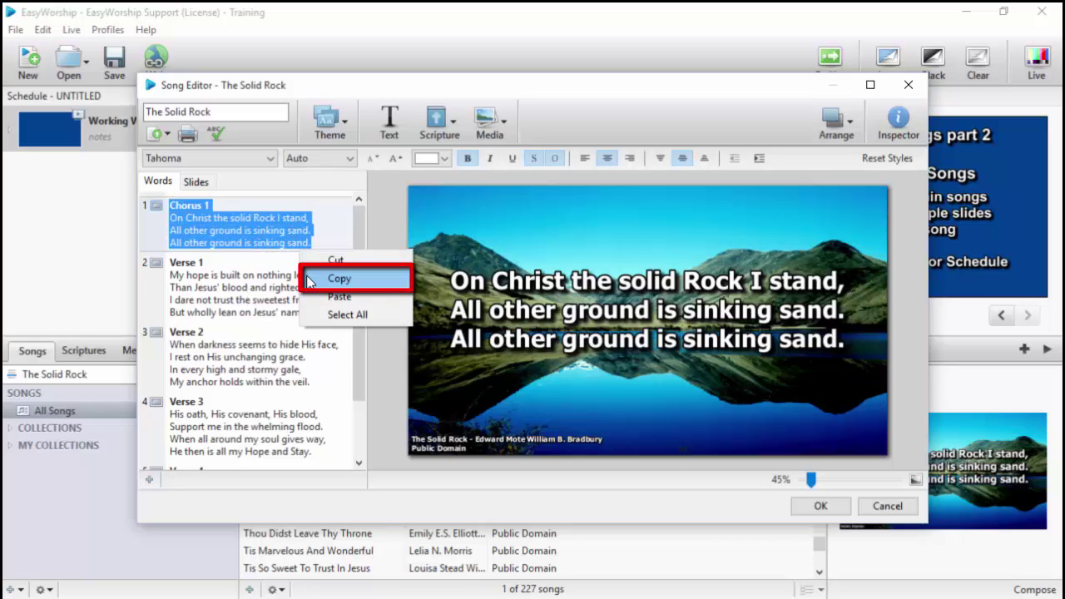
click(310, 280)
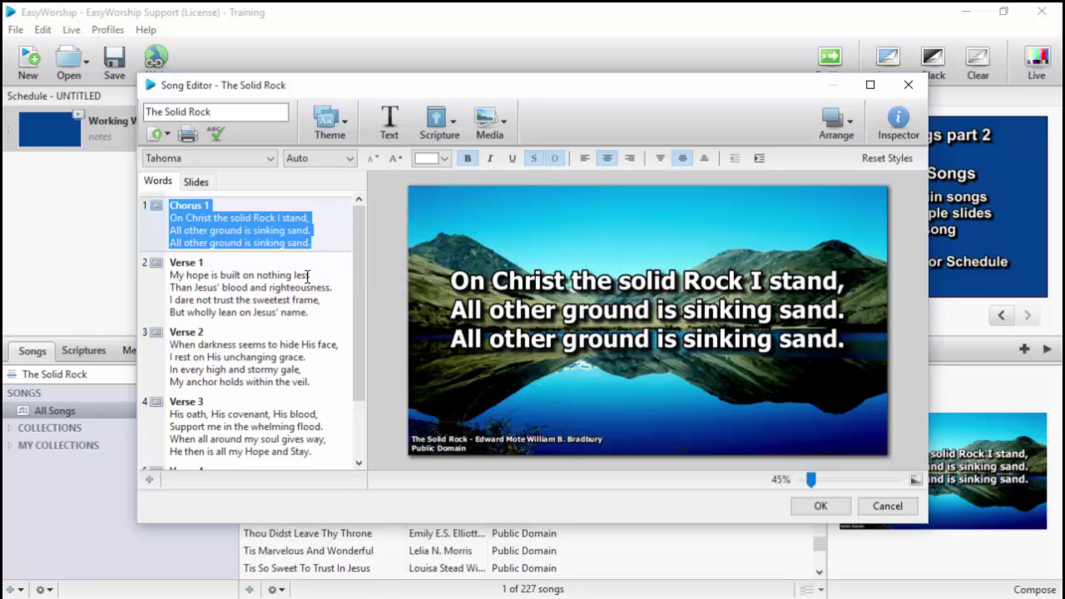
Add a new slide after Verse 1, paste the copied Chorus 1 into it and remove the trailing blank line
click(303, 313)
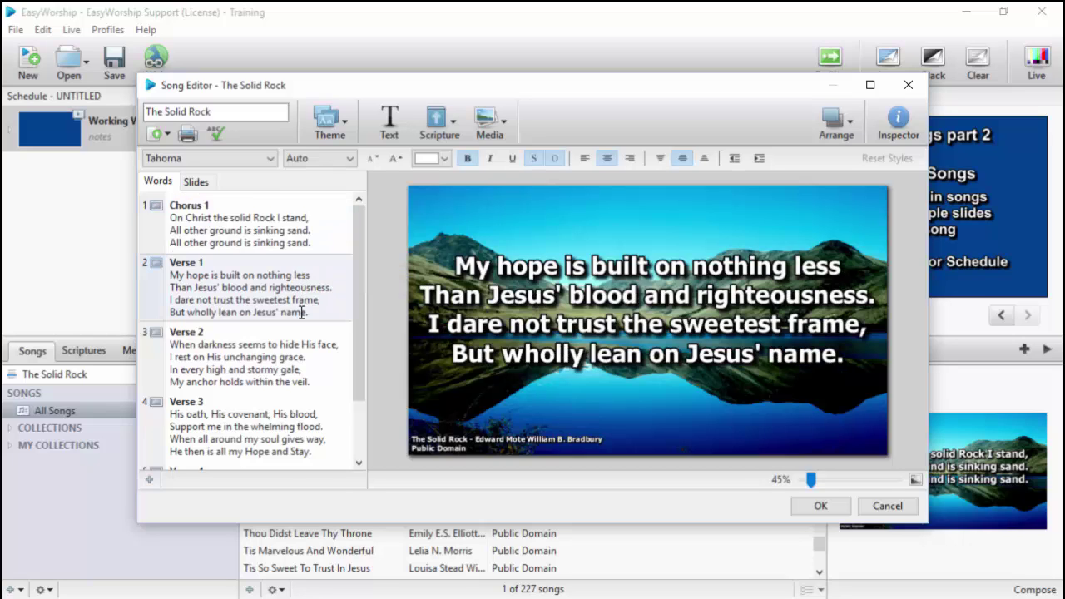
click(153, 483)
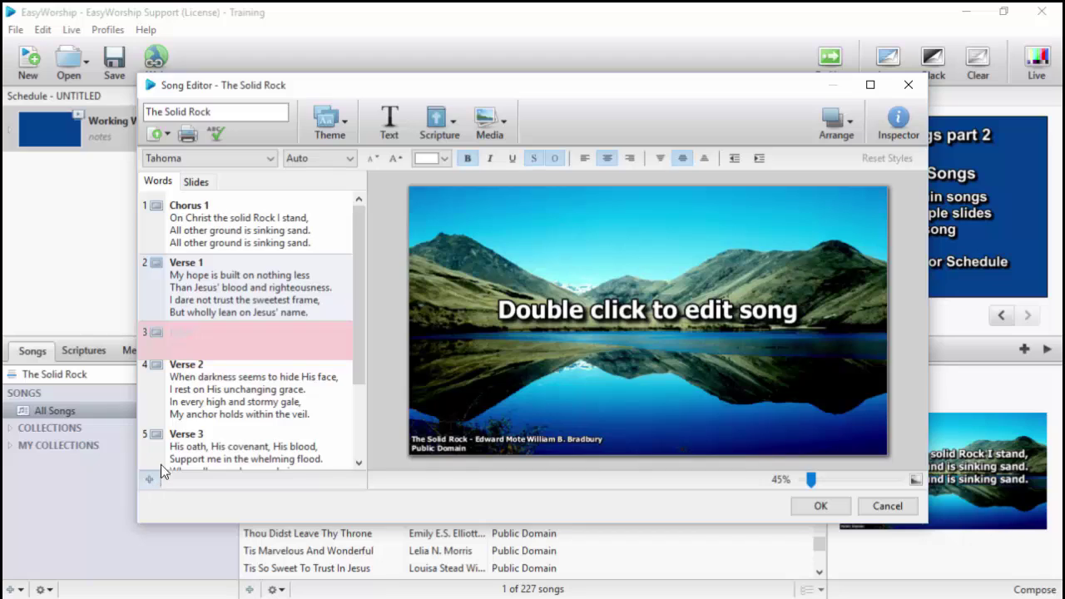
click(178, 333)
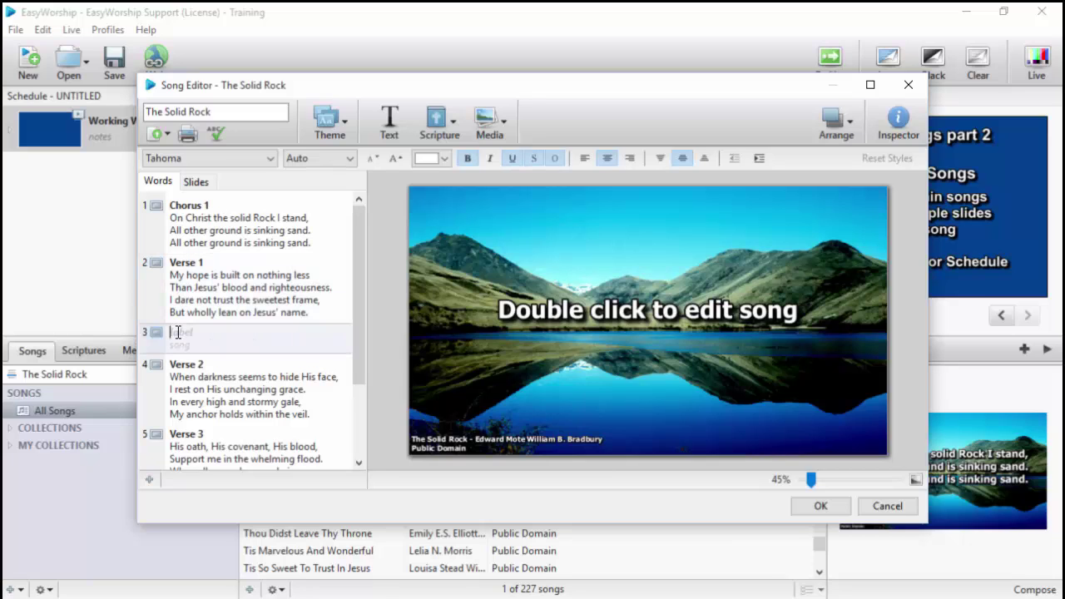
right_click(178, 332)
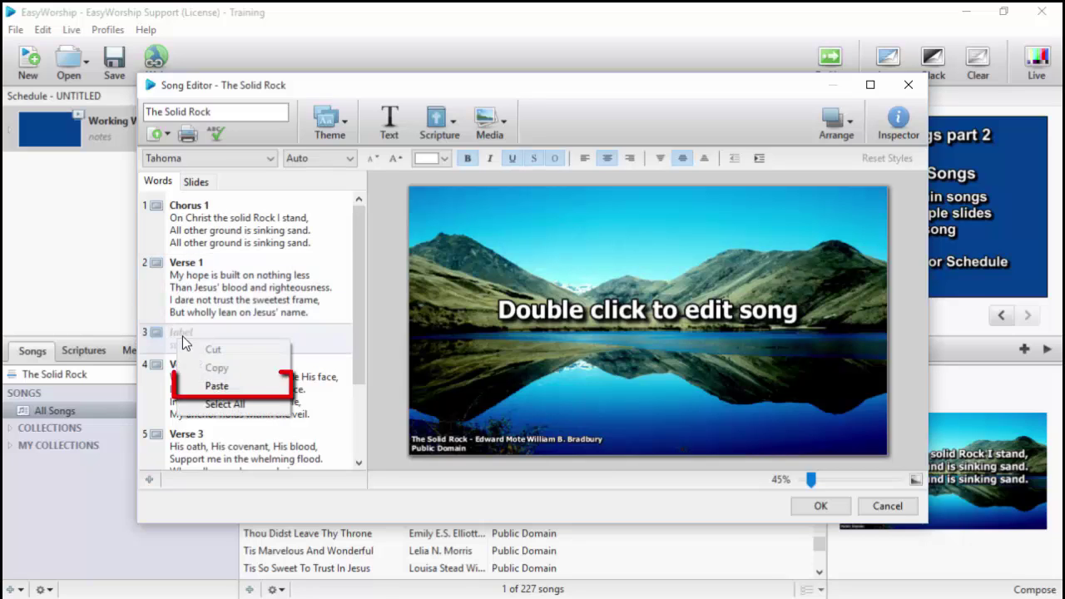
click(191, 387)
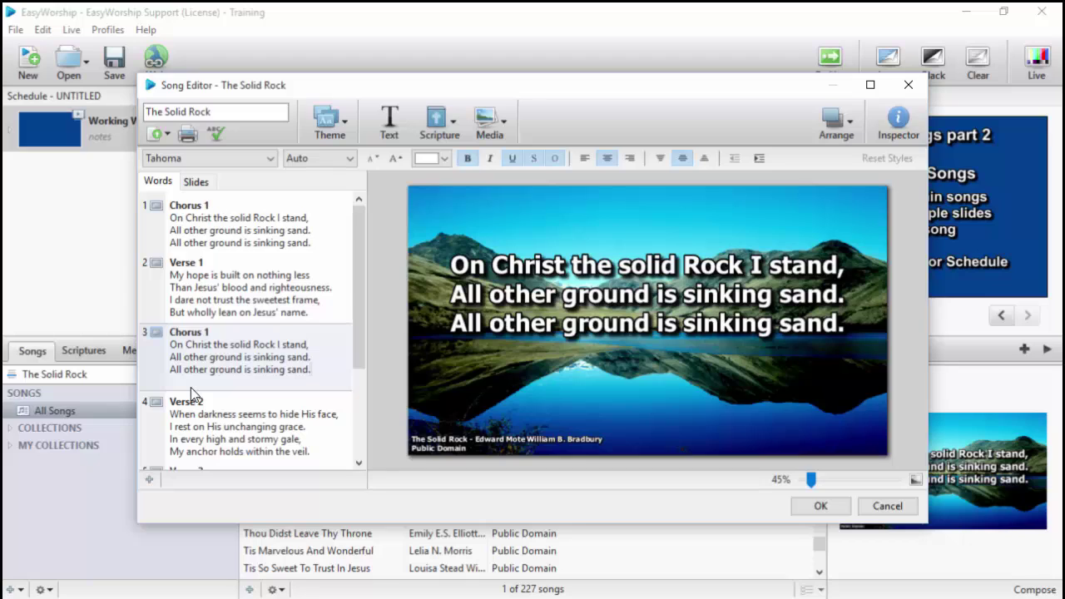
key(Delete)
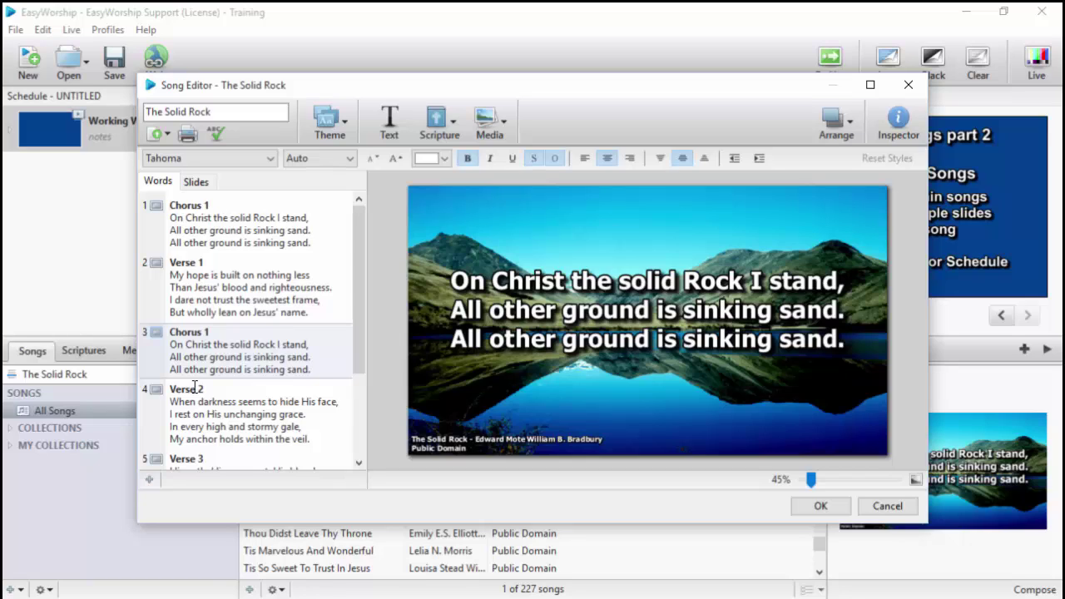
Add a new slide after Verse 2 and paste the copied Chorus 1 into it
click(234, 414)
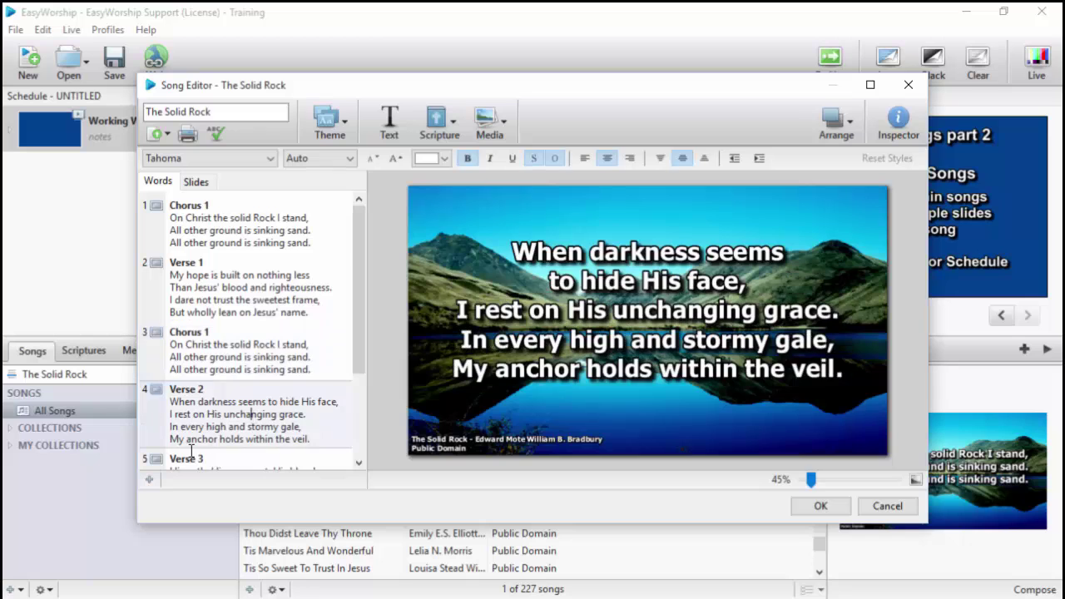
click(150, 478)
right_click(179, 444)
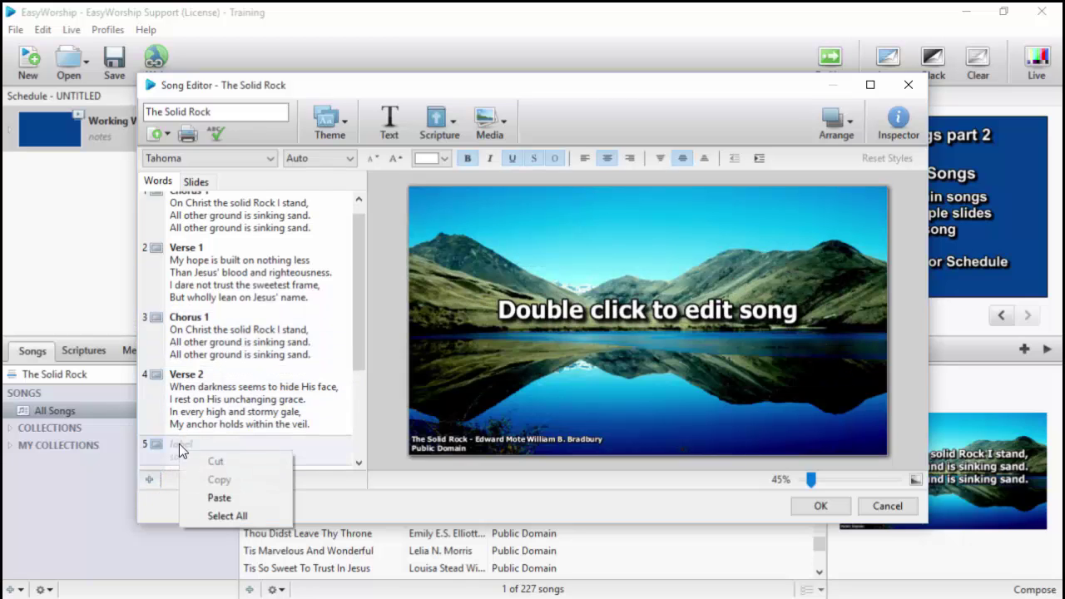
click(219, 497)
Insert a slide after Verse 3 containing the copied Chorus 1, without the trailing blank line
drag(358, 361, 352, 458)
click(254, 363)
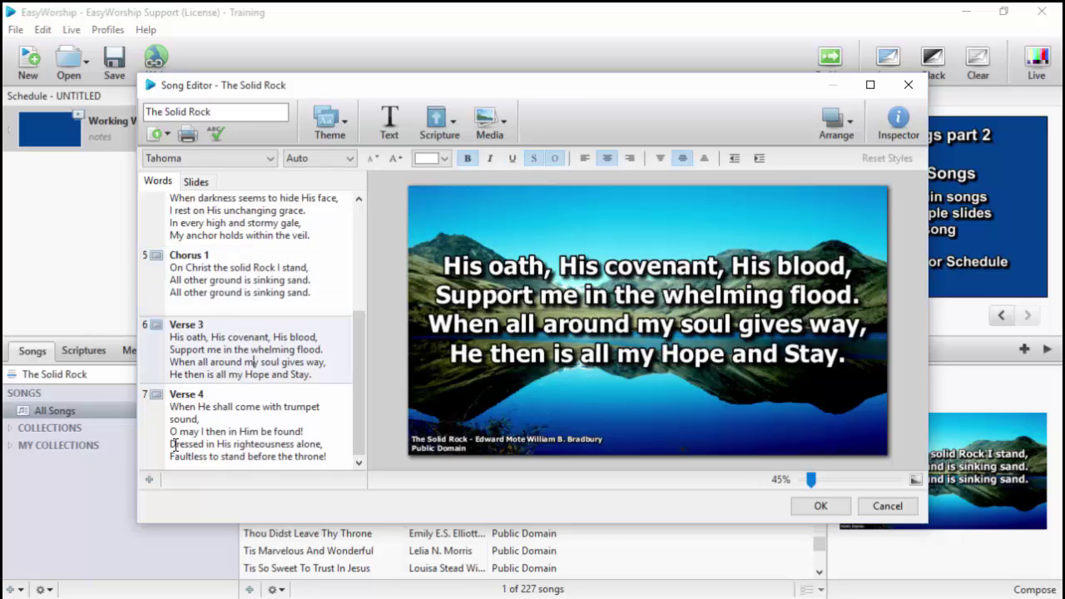
click(149, 480)
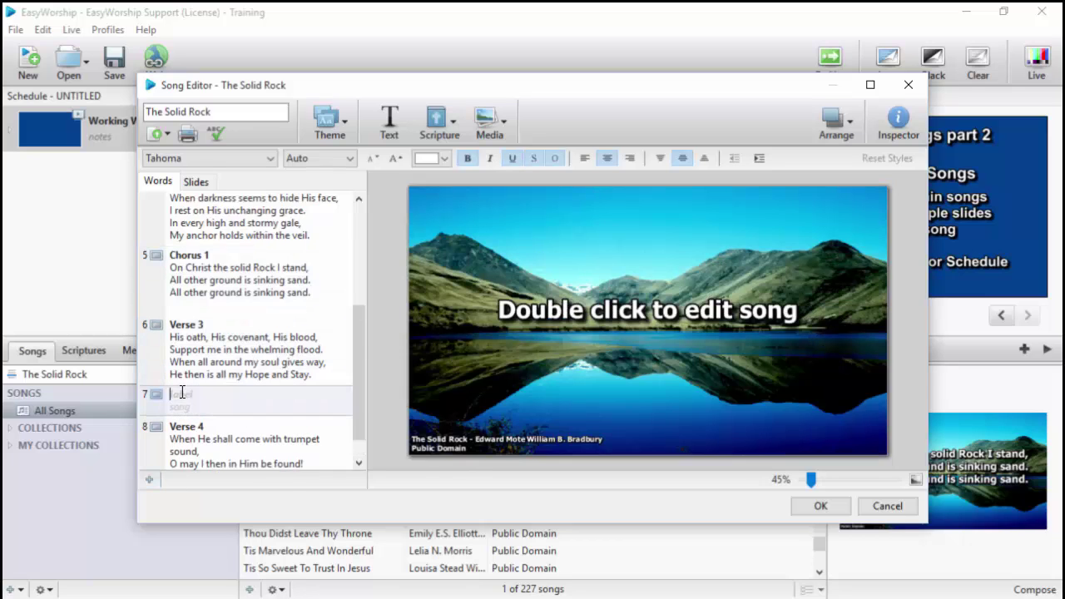
right_click(189, 401)
click(197, 448)
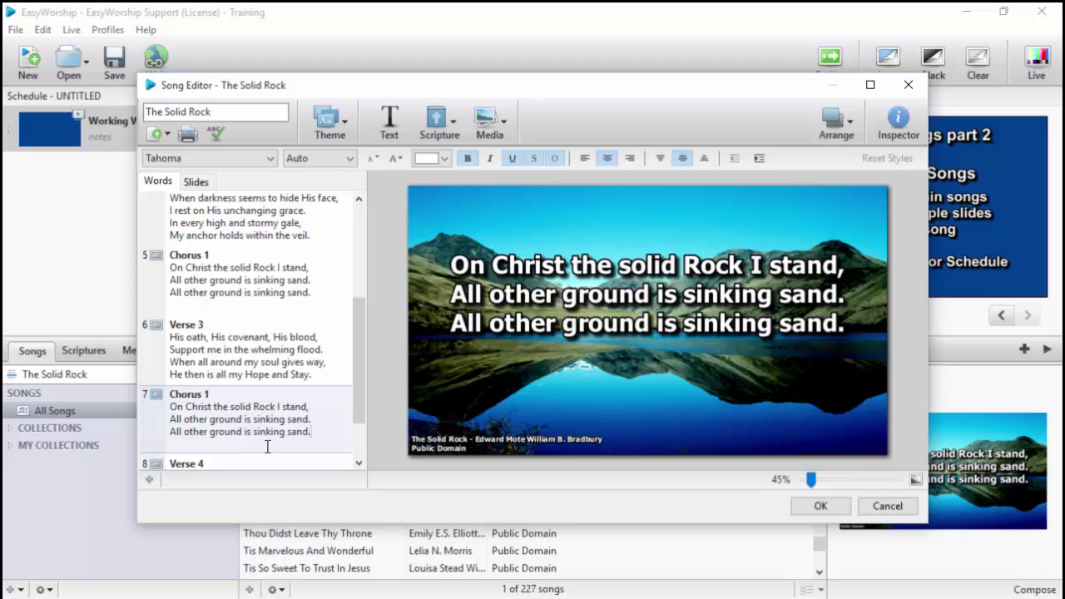
key(Delete)
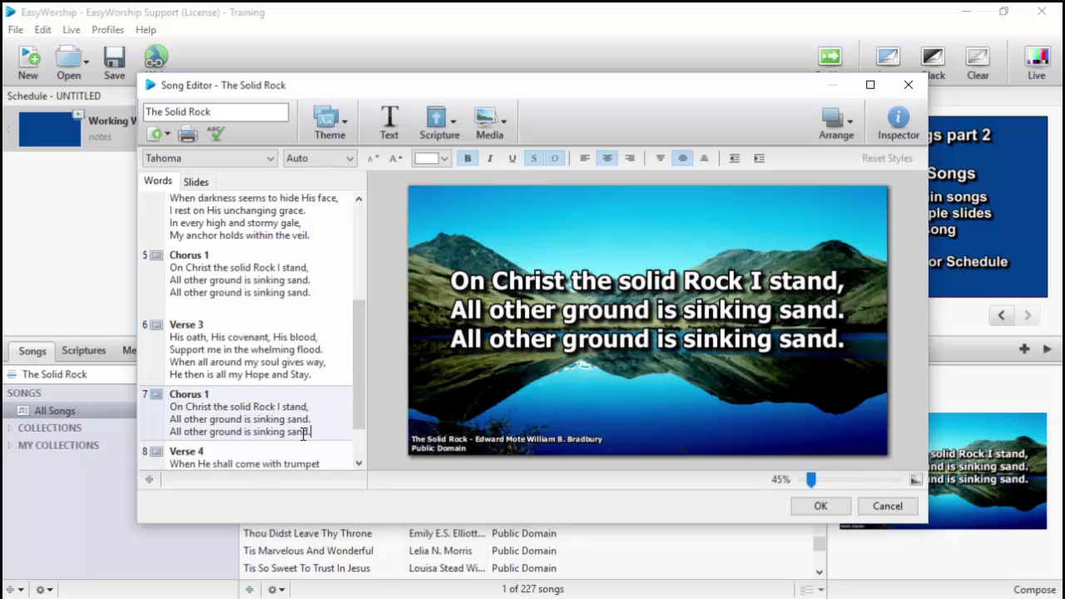
Add a slide after Verse 4 at the end of the song and paste the copied Chorus 1 into it
drag(358, 423, 358, 454)
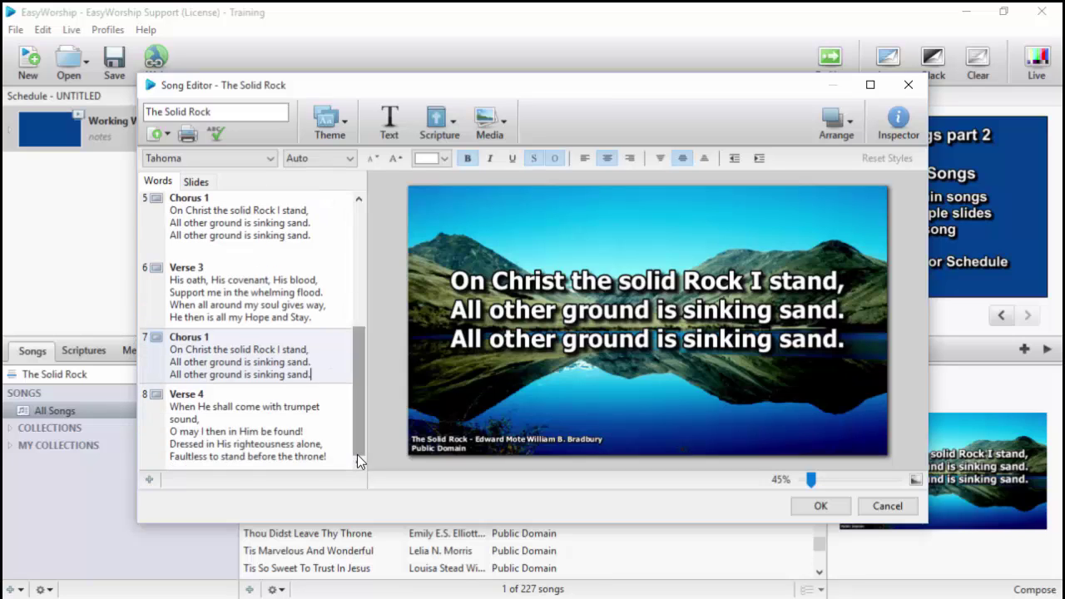
click(337, 457)
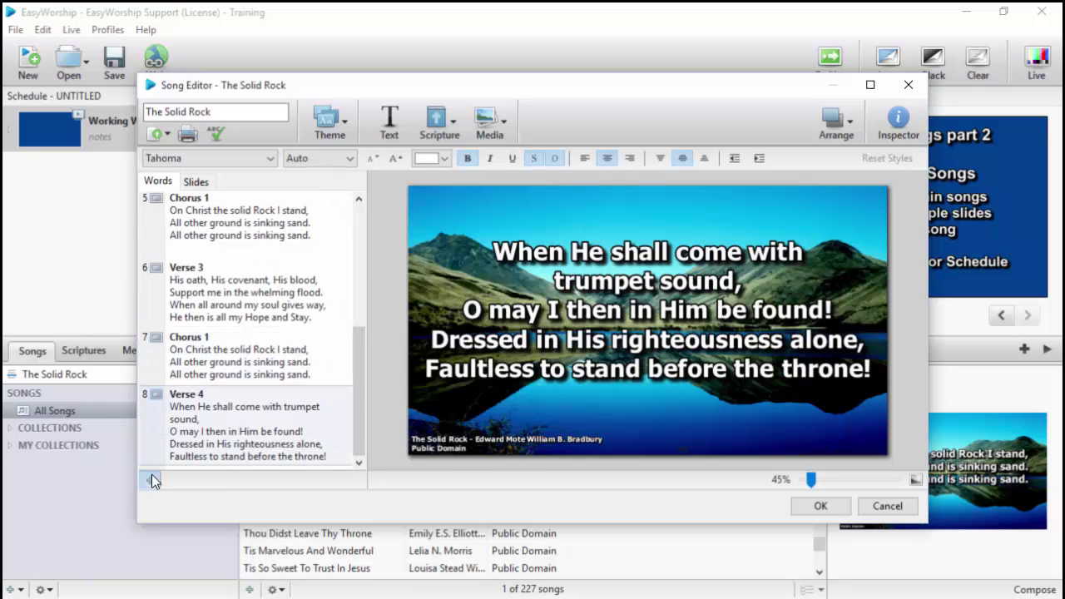
click(151, 476)
click(360, 464)
right_click(185, 449)
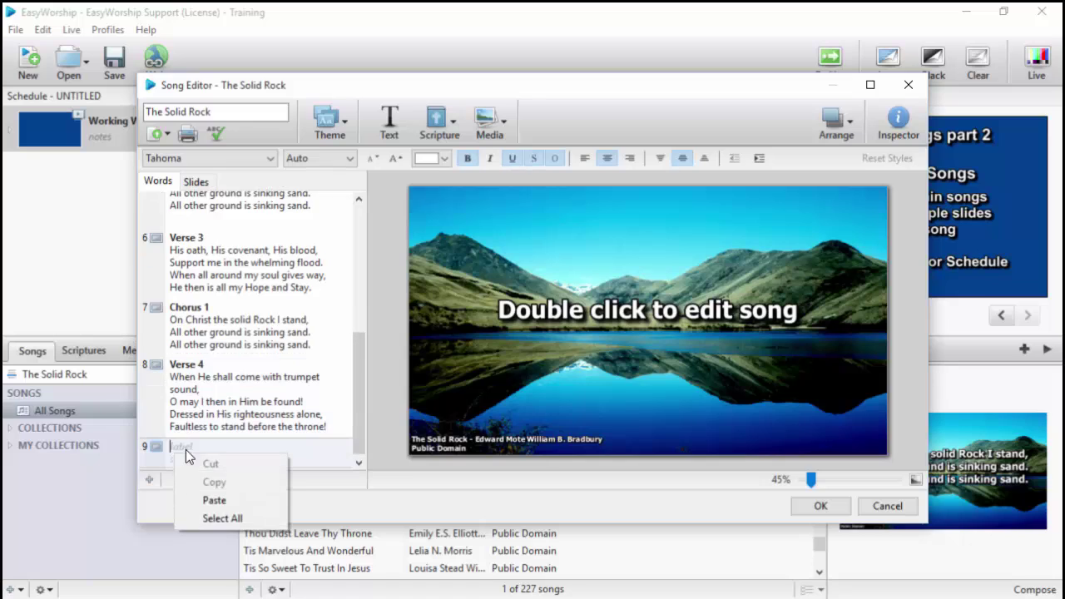
click(195, 500)
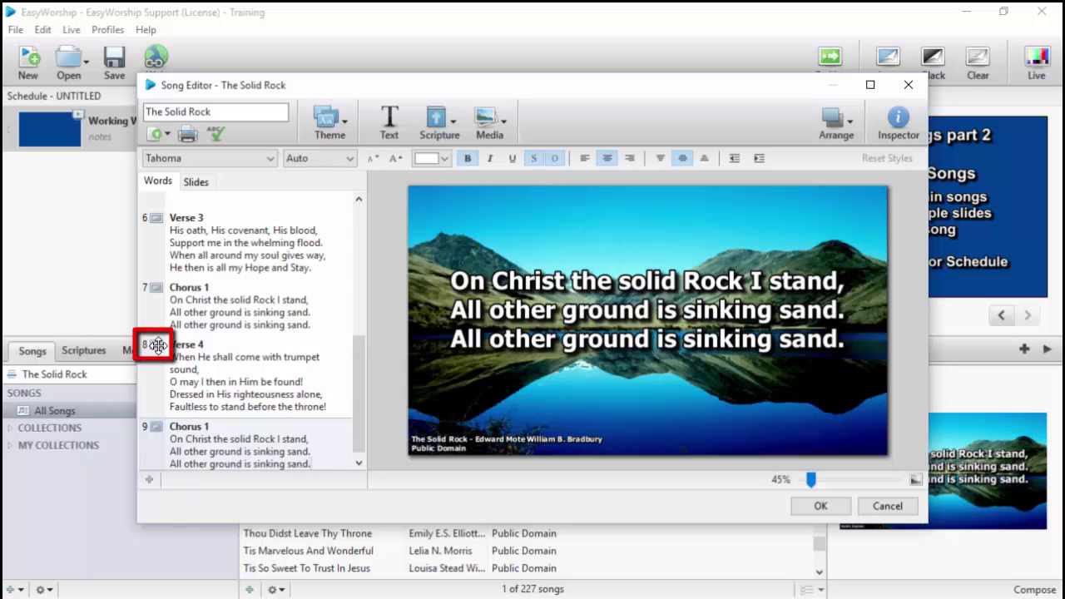
Move Verse 4 ahead of the chorus preceding it in the words view, and move it back below that chorus in the slides view
drag(159, 346, 158, 276)
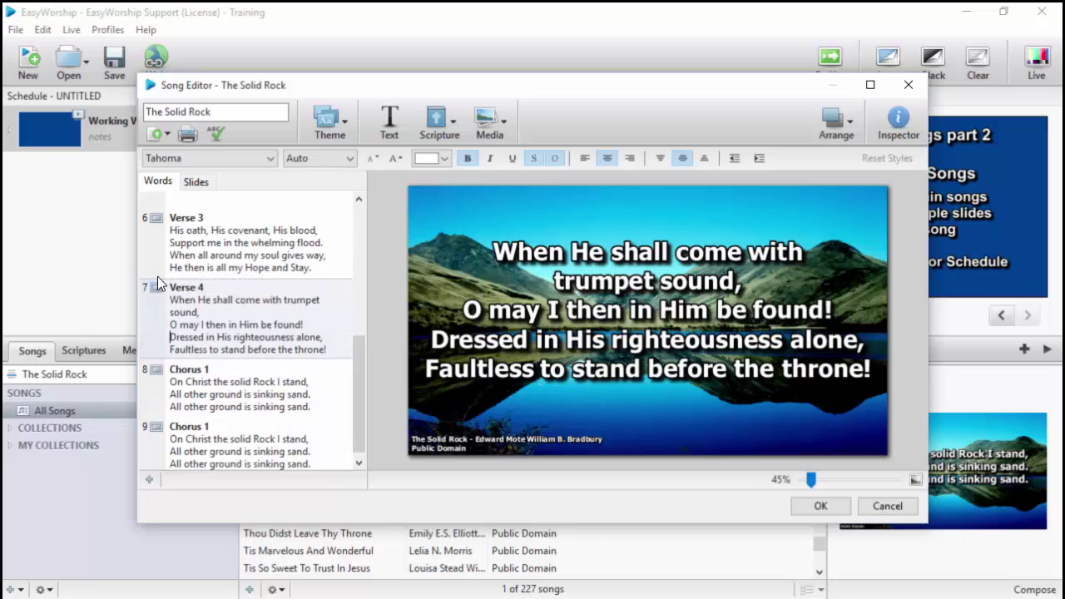
click(197, 183)
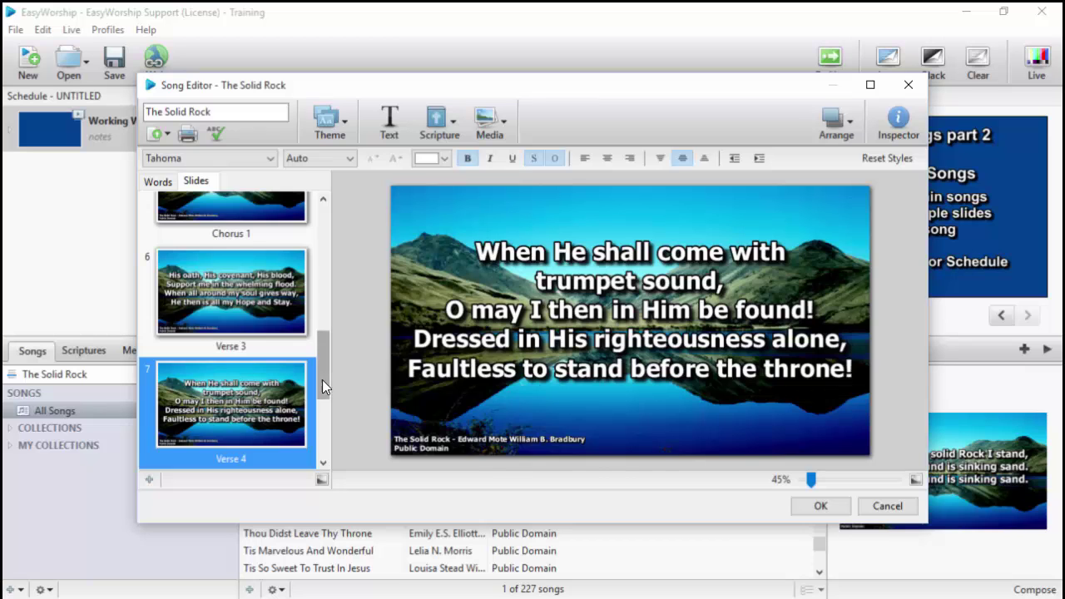
drag(322, 380, 325, 420)
drag(224, 270, 229, 413)
Delete the final Chorus 1 slide that follows Verse 4
drag(325, 419, 323, 454)
click(237, 415)
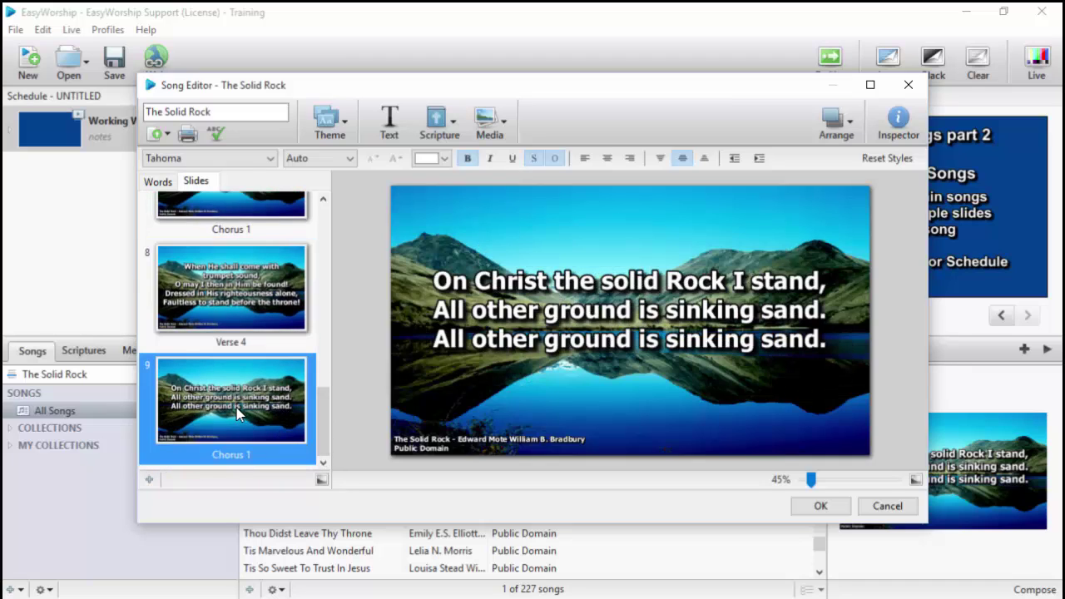
key(Delete)
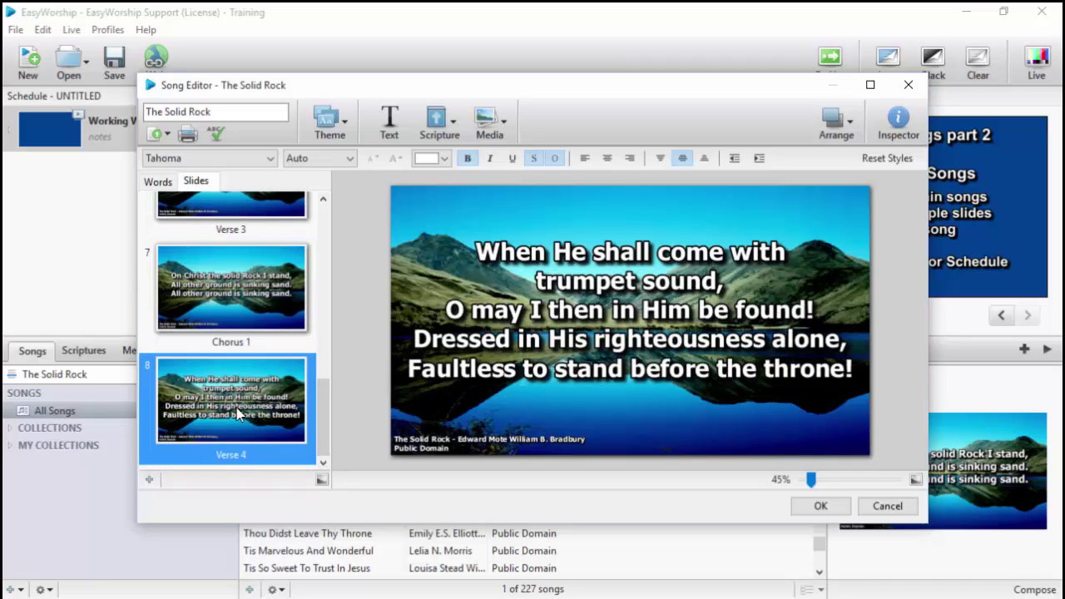
In the words view, split Verse 4 after "O may I then in Him be found!" so its last two lines form a separate slide
click(158, 182)
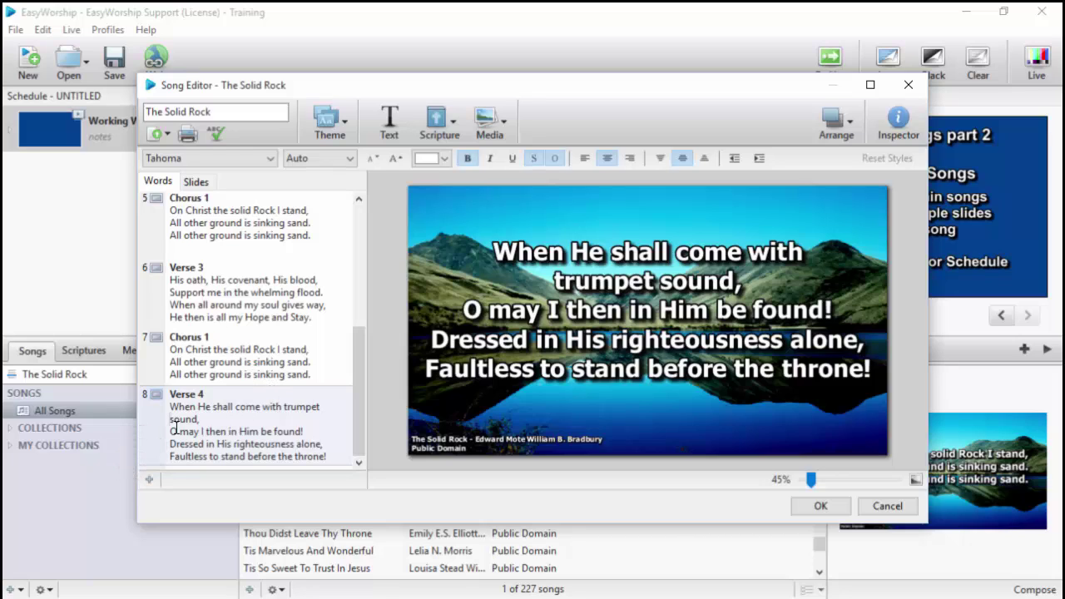
click(305, 432)
key(Return)
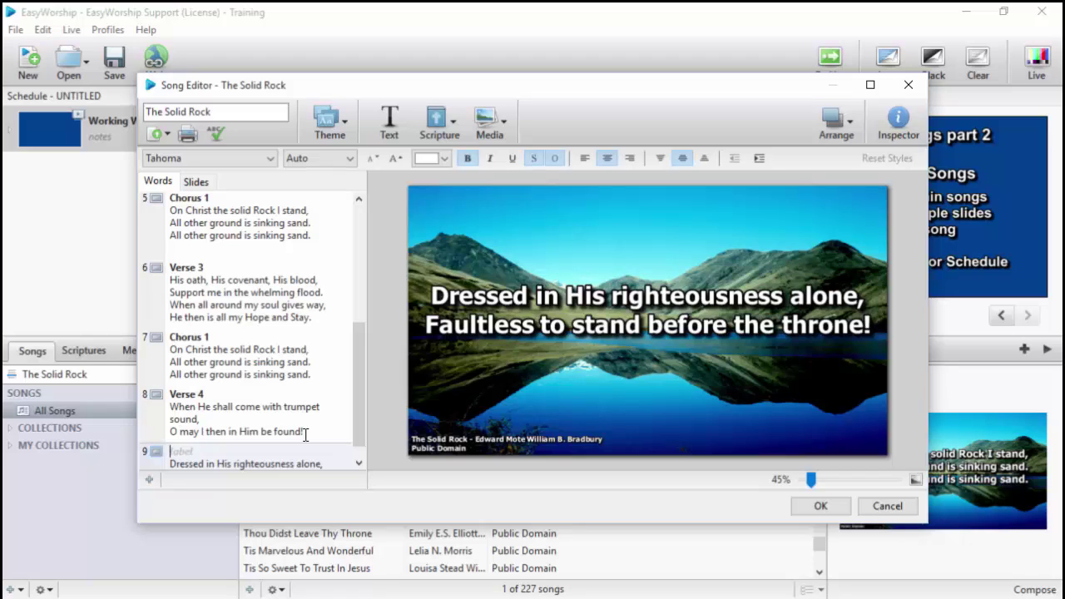
scroll(360, 433, down, 1)
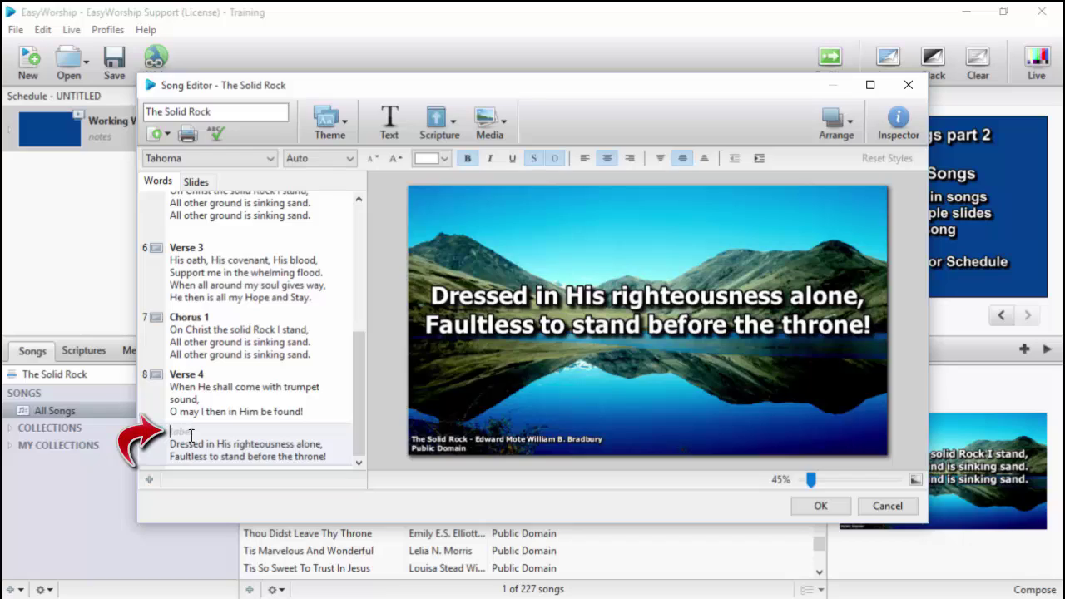
Label the final slide split off from Verse 4 as "Verse 4b" and delete that label line again
text(Verse 4b)
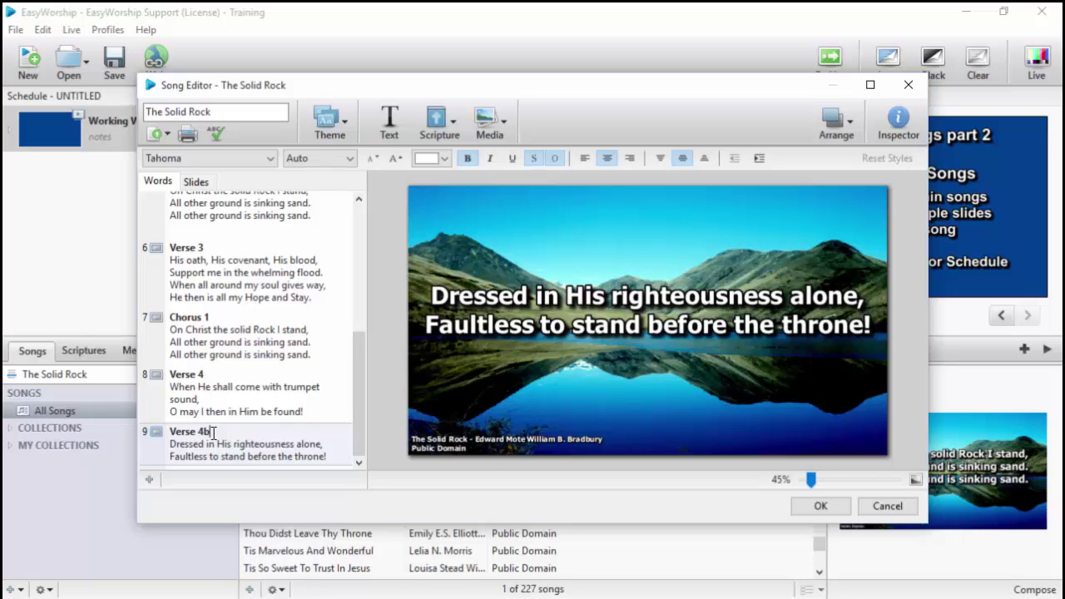
key(shift+Home)
key(Delete)
key(Delete)
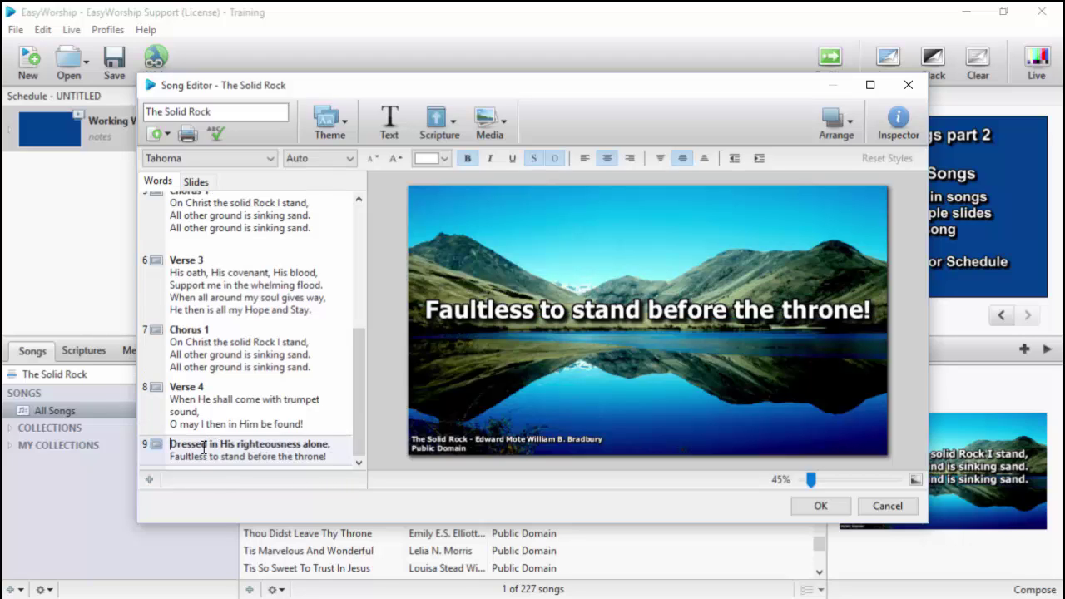
Restore an empty label line above "Dressed in His righteousness alone," on the last slide, leaving no blank slide before it
key(ctrl+shift+End)
key(Delete)
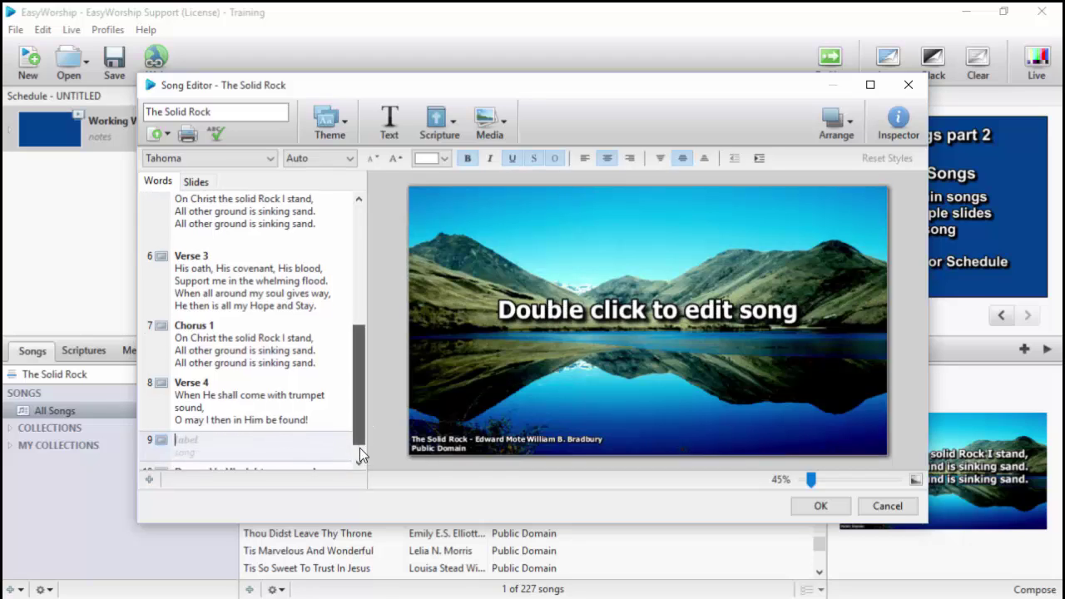
text(Dressed in His righteousness alone, Faultless to stand before the throne!)
click(176, 446)
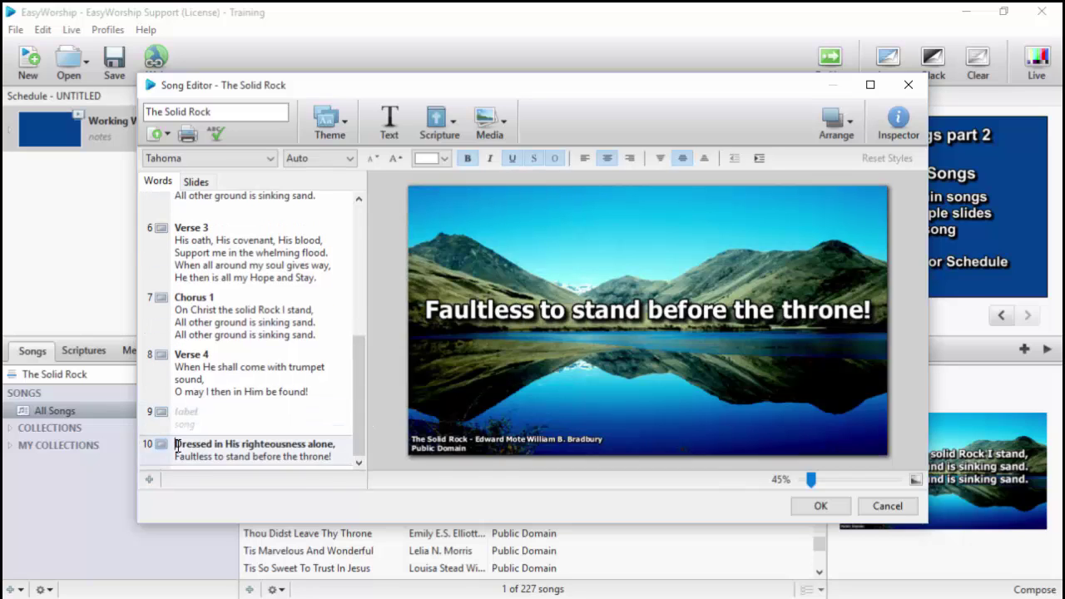
key(BackSpace)
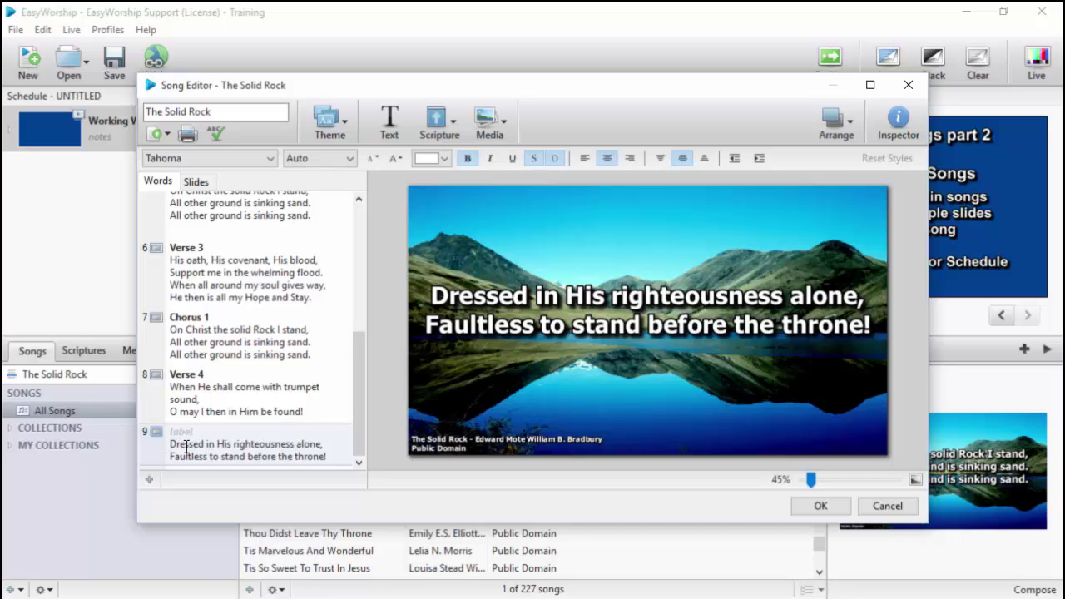
Turn off auto sizing for the Chorus 1 text between Verse 3 and Verse 4, and set its font size to 20
click(171, 317)
drag(171, 317, 315, 356)
click(347, 163)
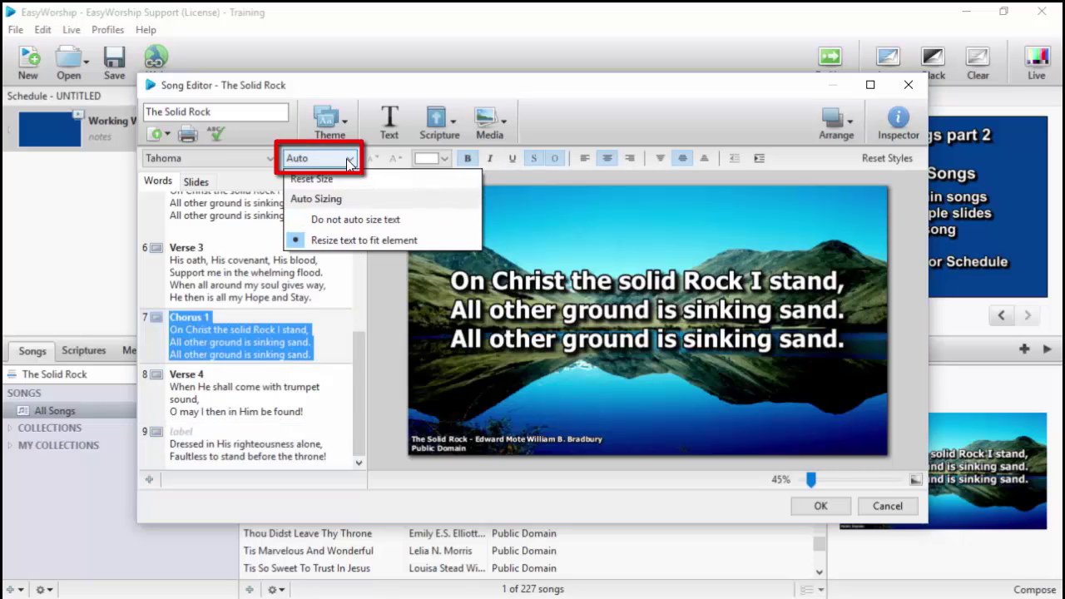
click(339, 218)
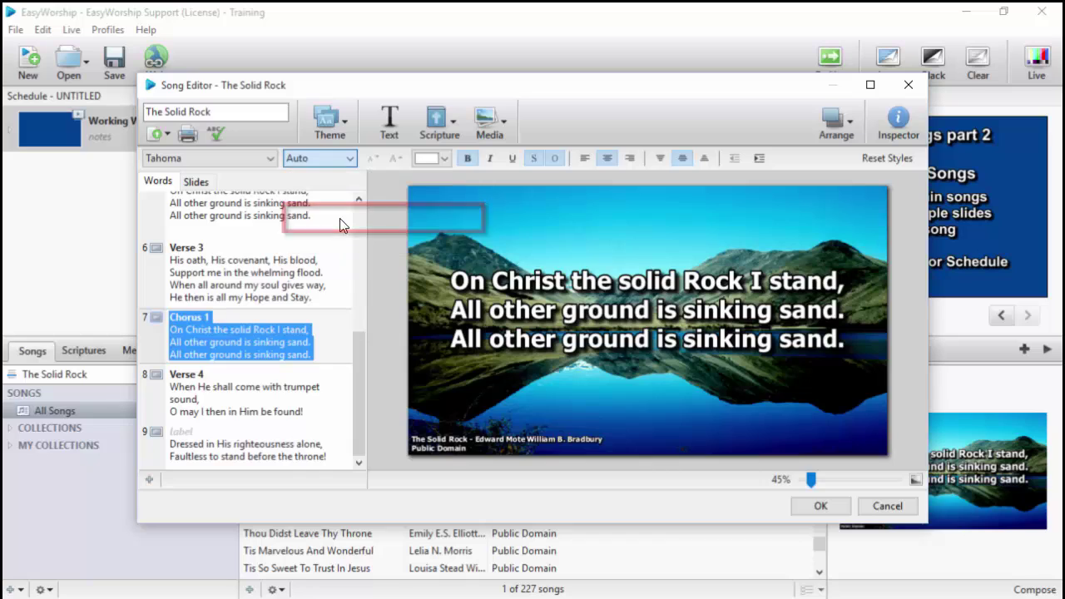
click(350, 158)
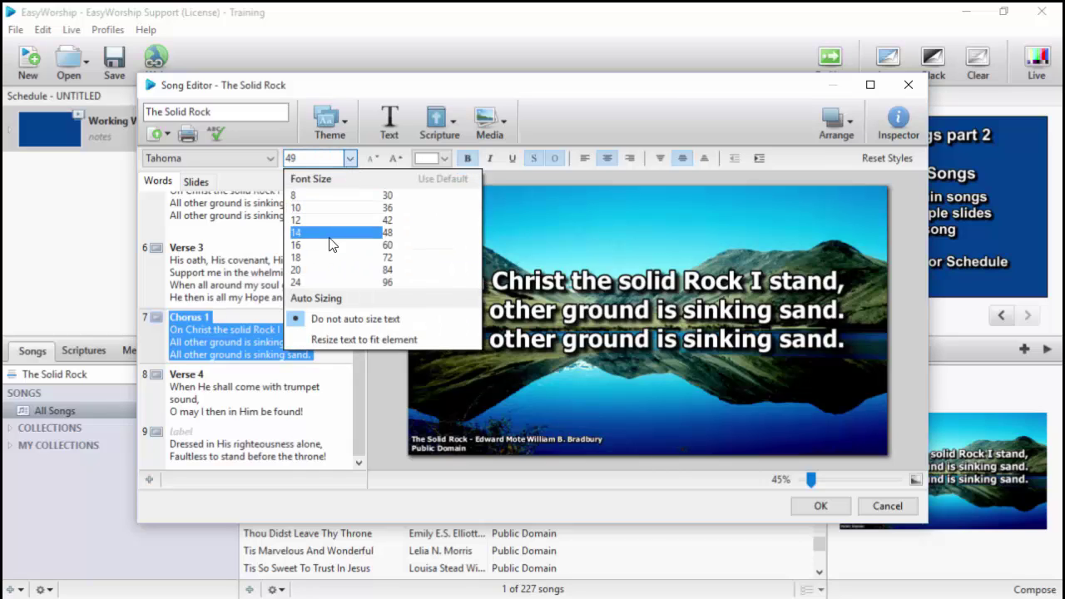
click(322, 275)
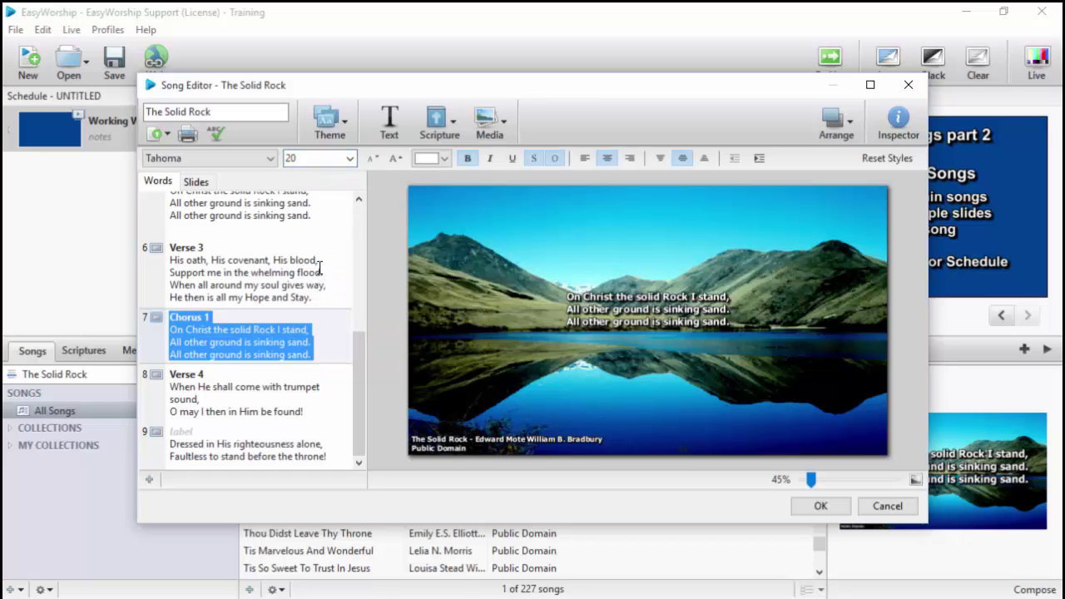
click(319, 266)
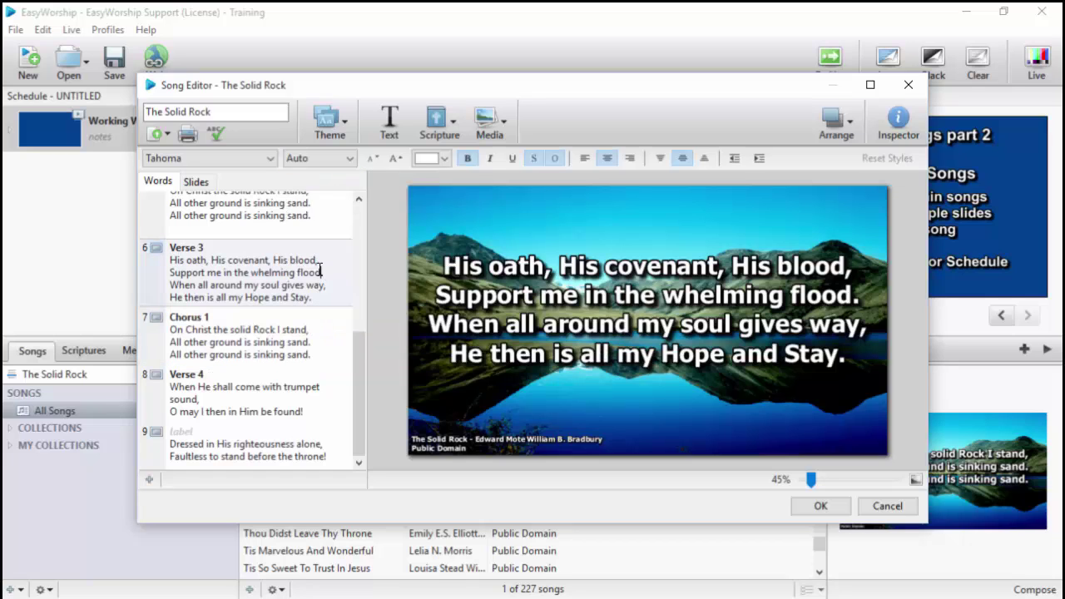
Set the Chorus 1 text after Verse 3 to resize to fit its element, and accept the song edits
click(170, 317)
drag(171, 317, 310, 355)
click(351, 159)
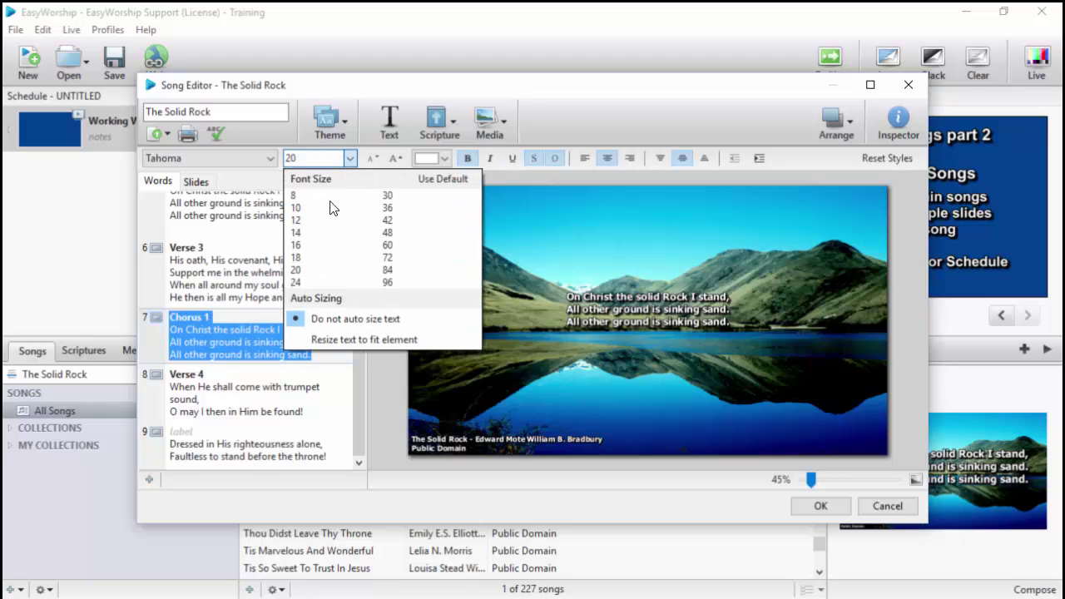
click(301, 341)
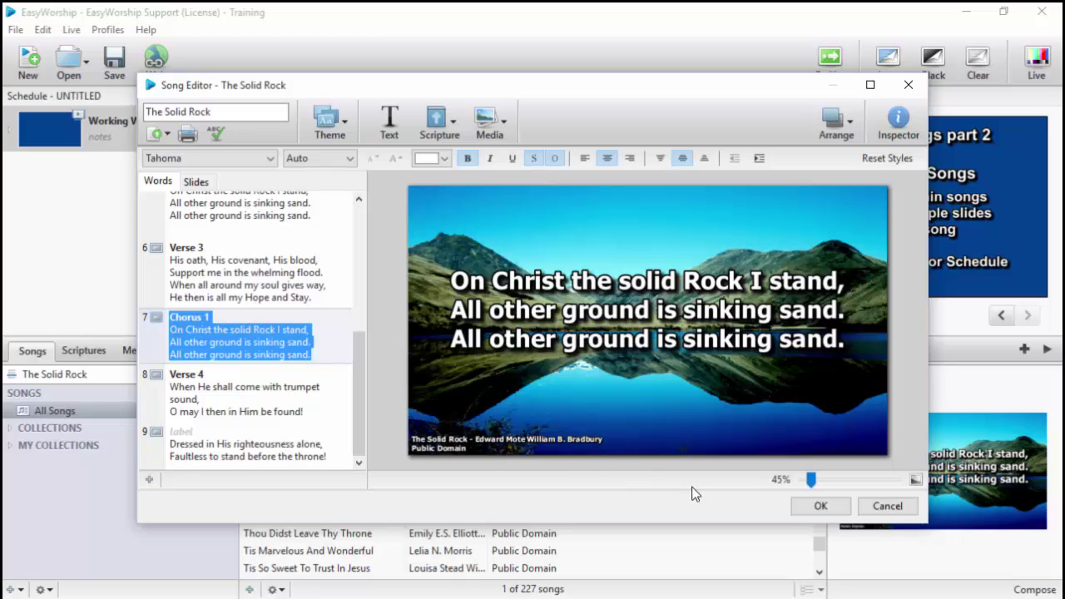
click(819, 508)
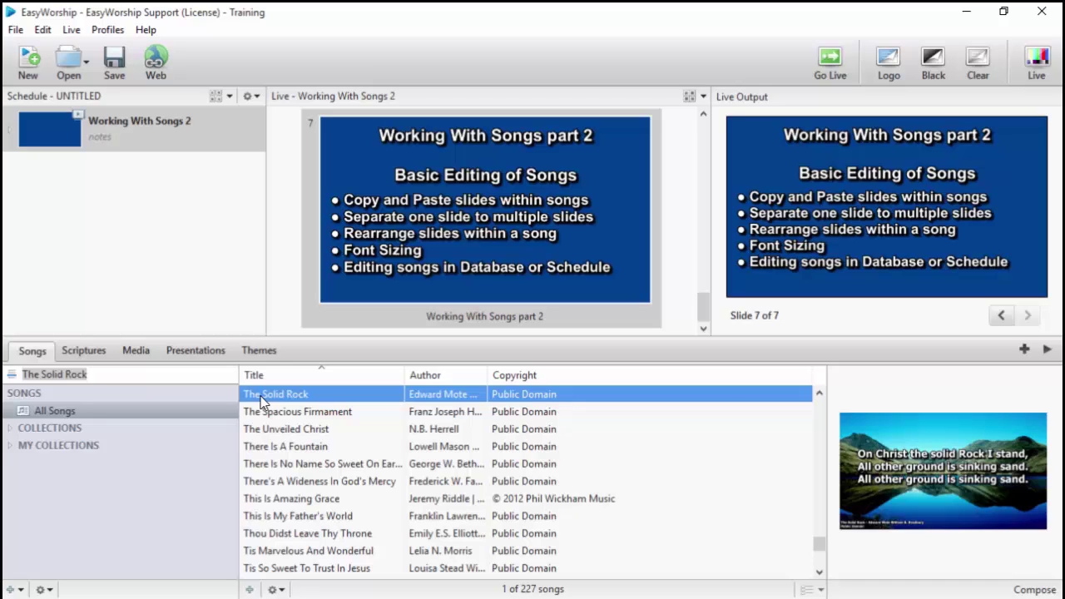
Add The Solid Rock from the song database to the schedule and look at the options for that schedule item
drag(263, 401, 108, 267)
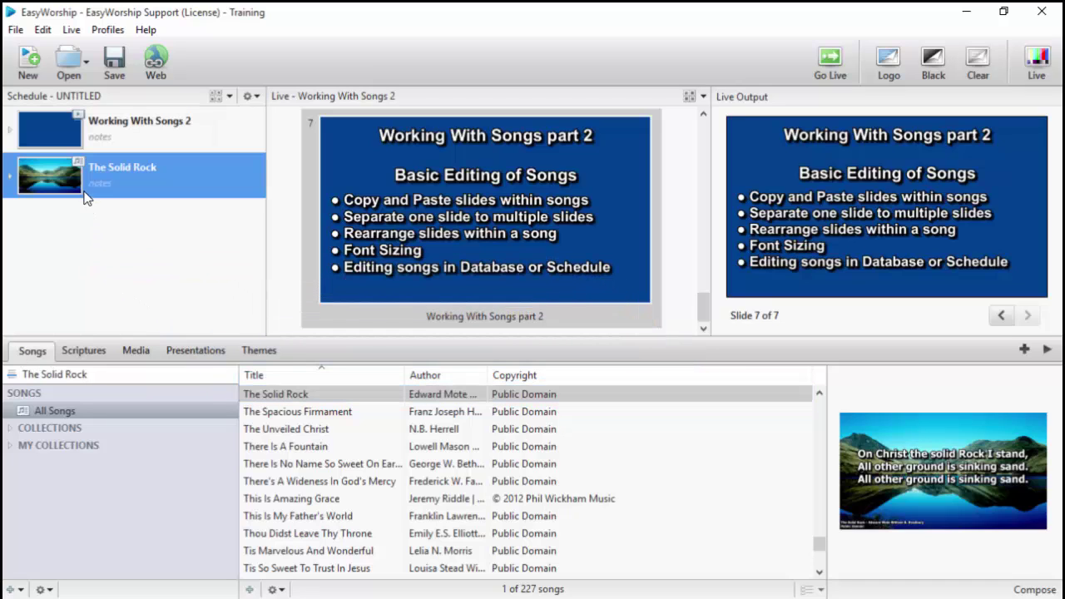
right_click(100, 182)
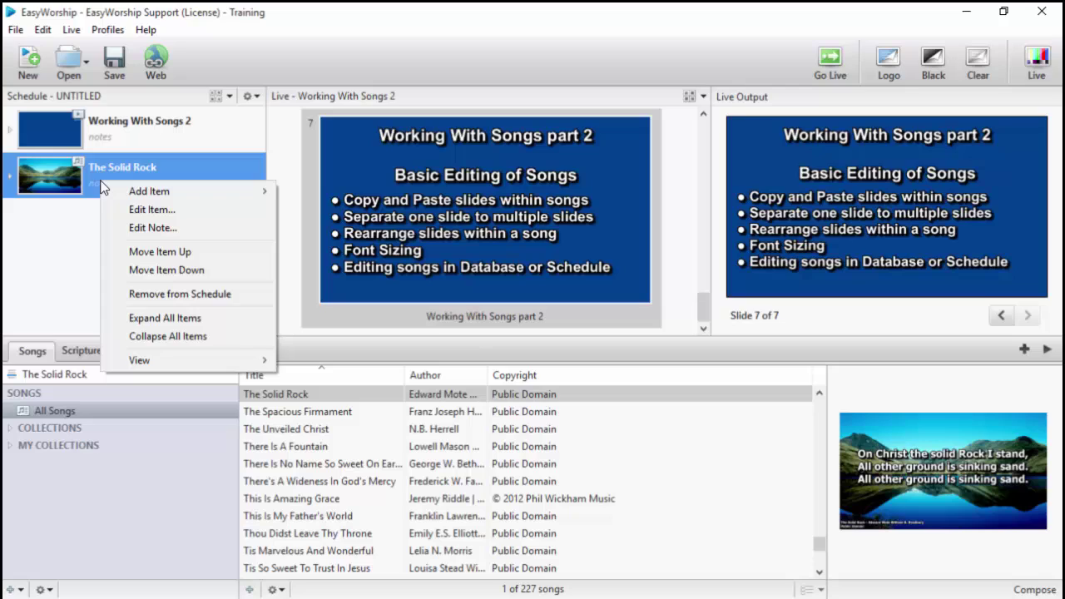
click(93, 228)
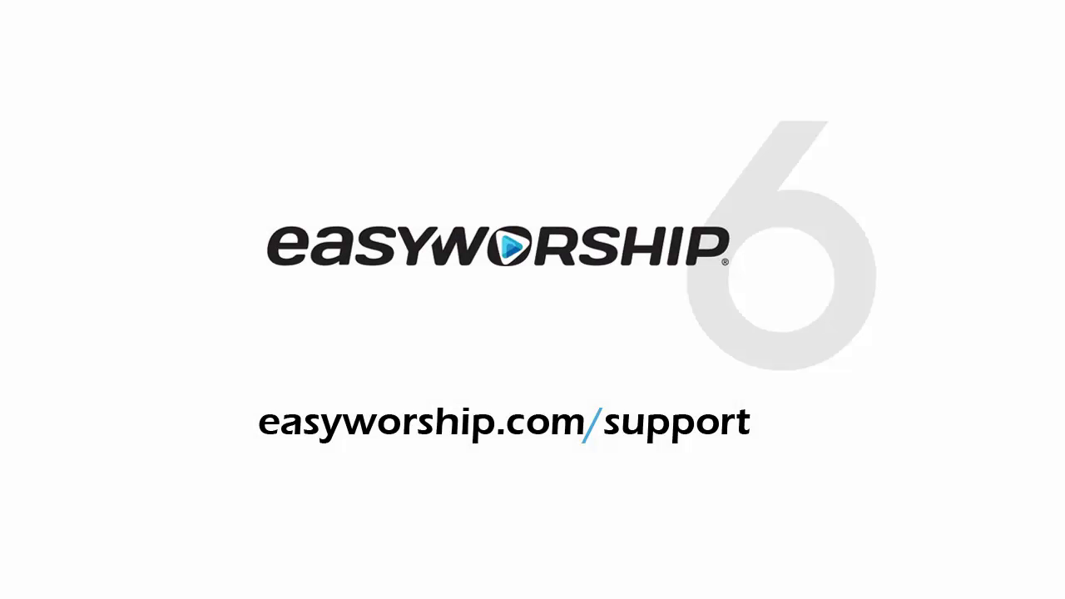